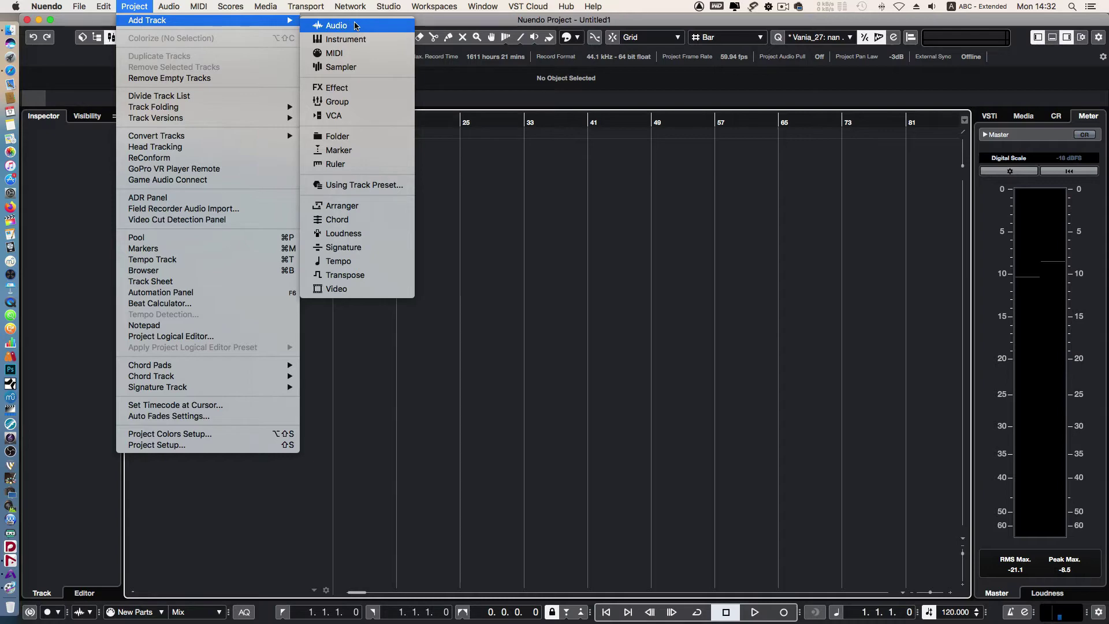
- Add one mono audio track named Myself, with Mono In 1 (Inst 1) as input and Stereo Out as output
{"action": "left_click", "coordinate": [319, 408]}
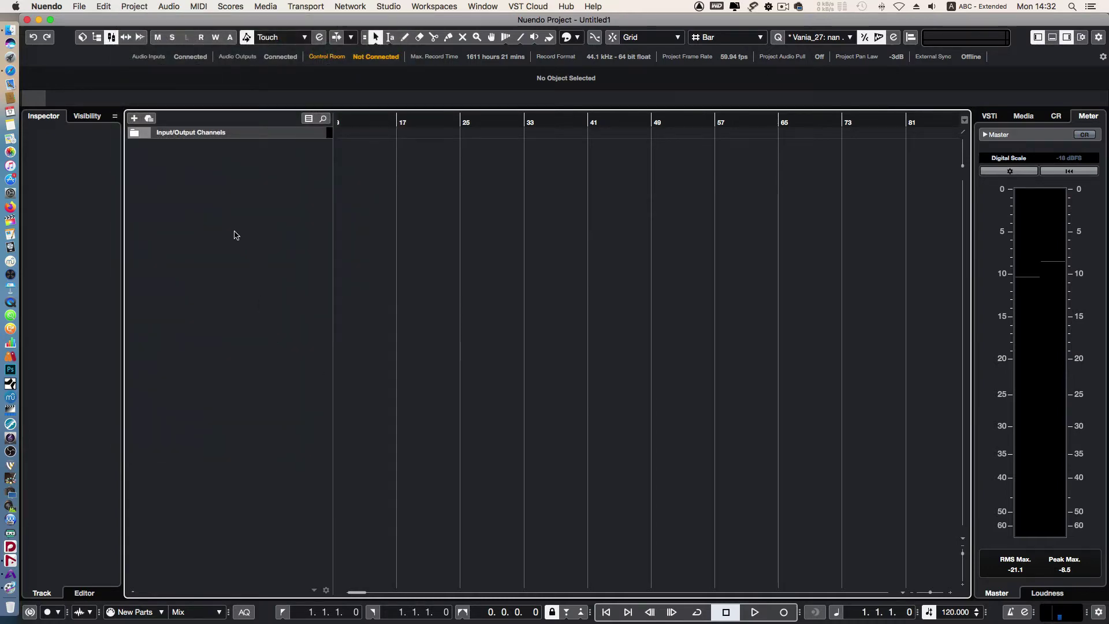
{"action": "right_click", "coordinate": [235, 234]}
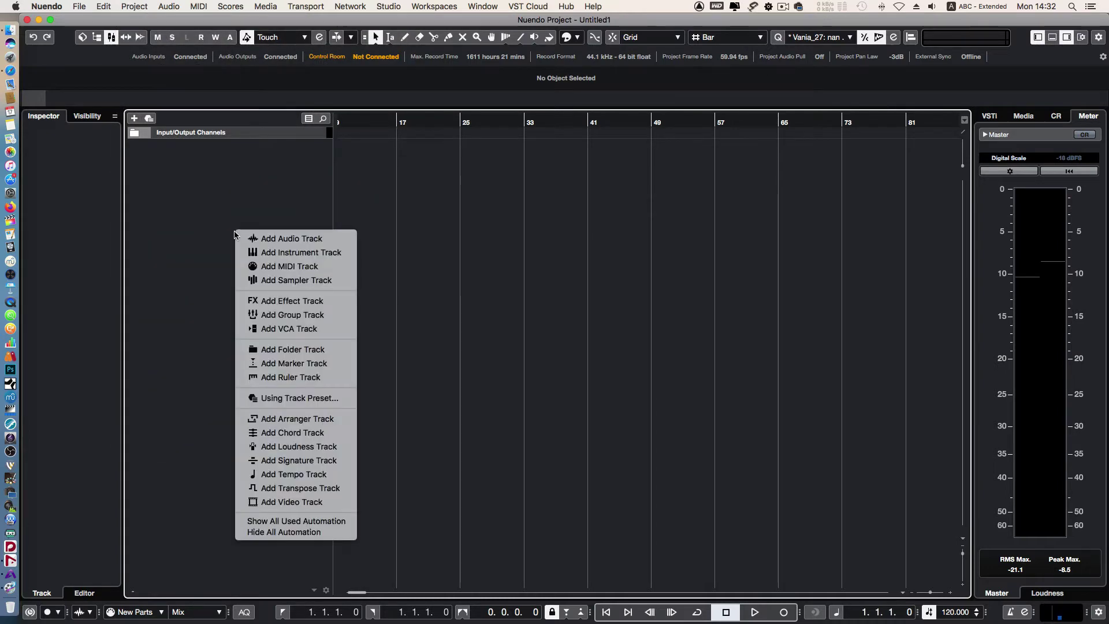
{"action": "left_click", "coordinate": [281, 238]}
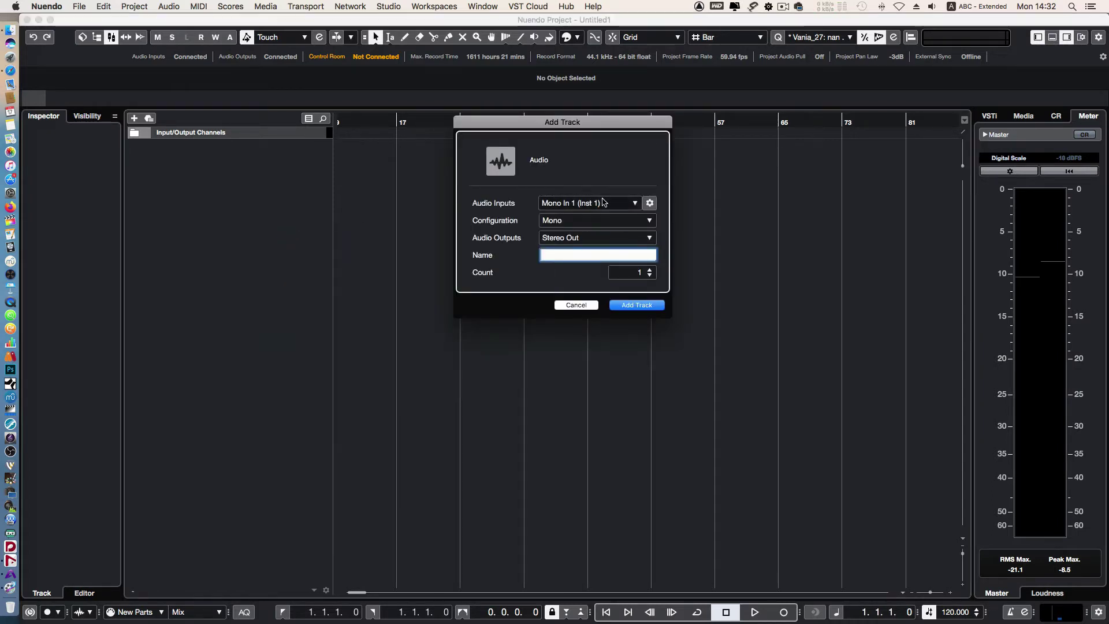
{"action": "left_click", "coordinate": [570, 205]}
{"action": "left_click", "coordinate": [611, 266]}
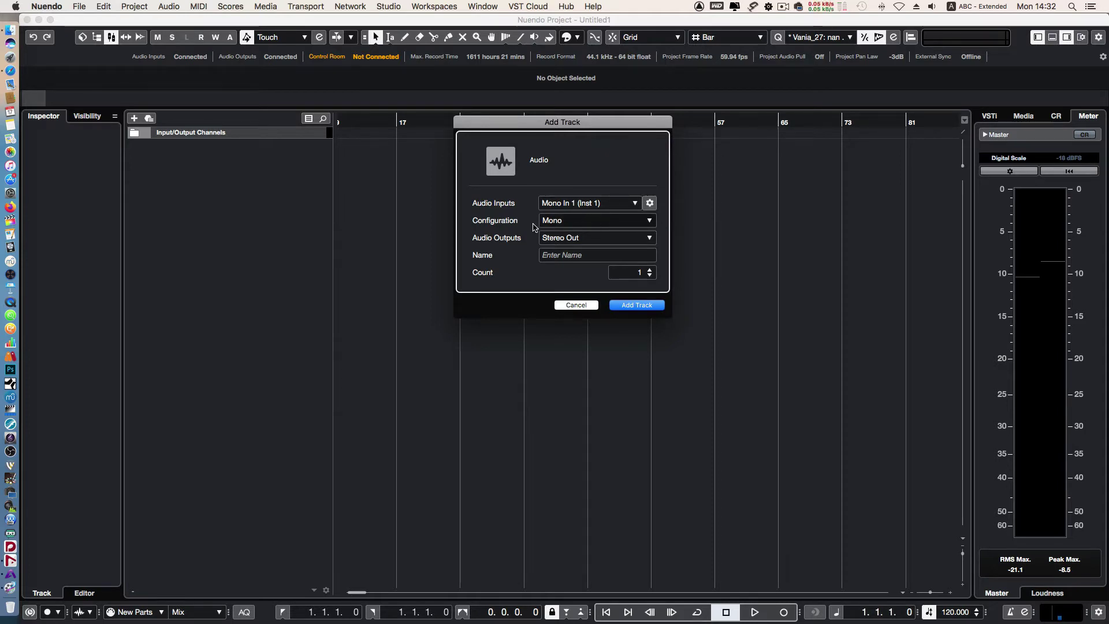
{"action": "left_click", "coordinate": [609, 228]}
{"action": "left_click", "coordinate": [608, 227]}
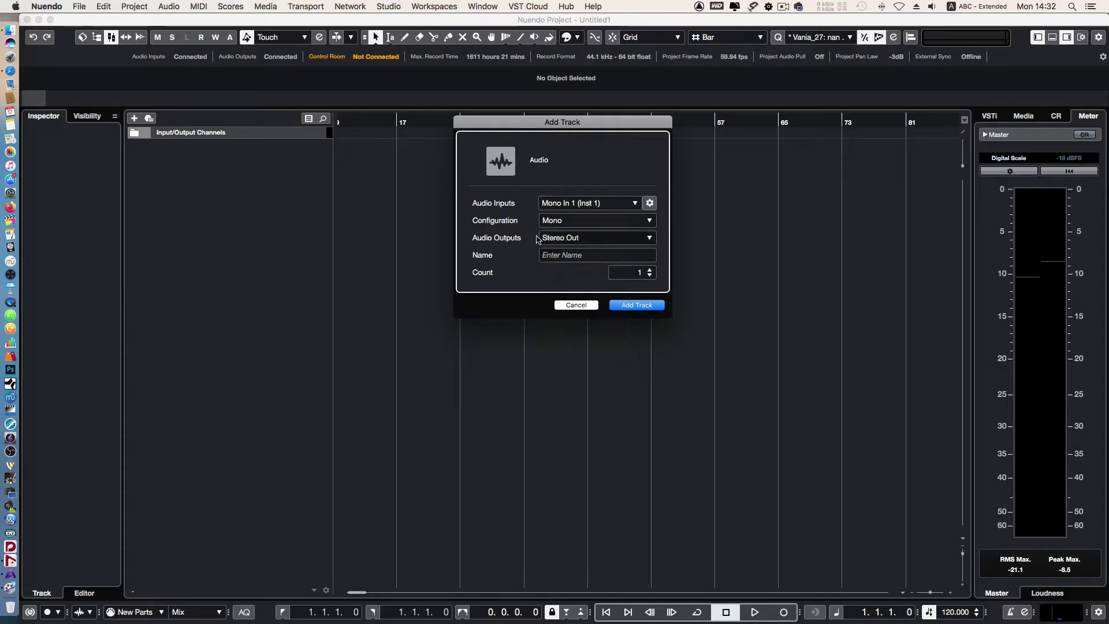
{"action": "left_click", "coordinate": [569, 259]}
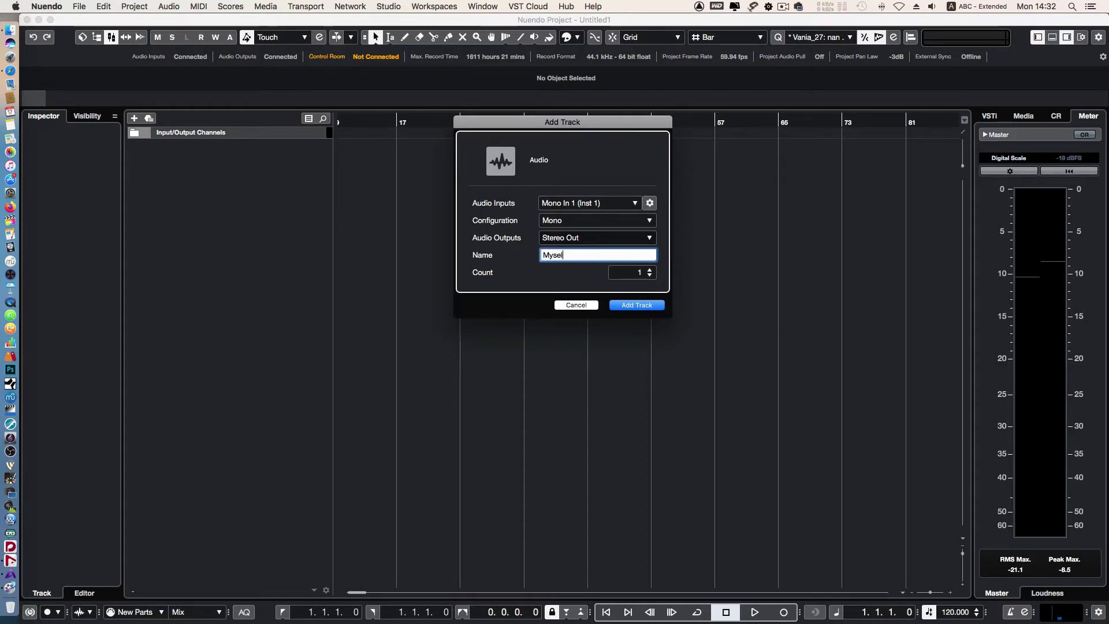
{"action": "type", "text": "f"}
{"action": "key", "text": "Return"}
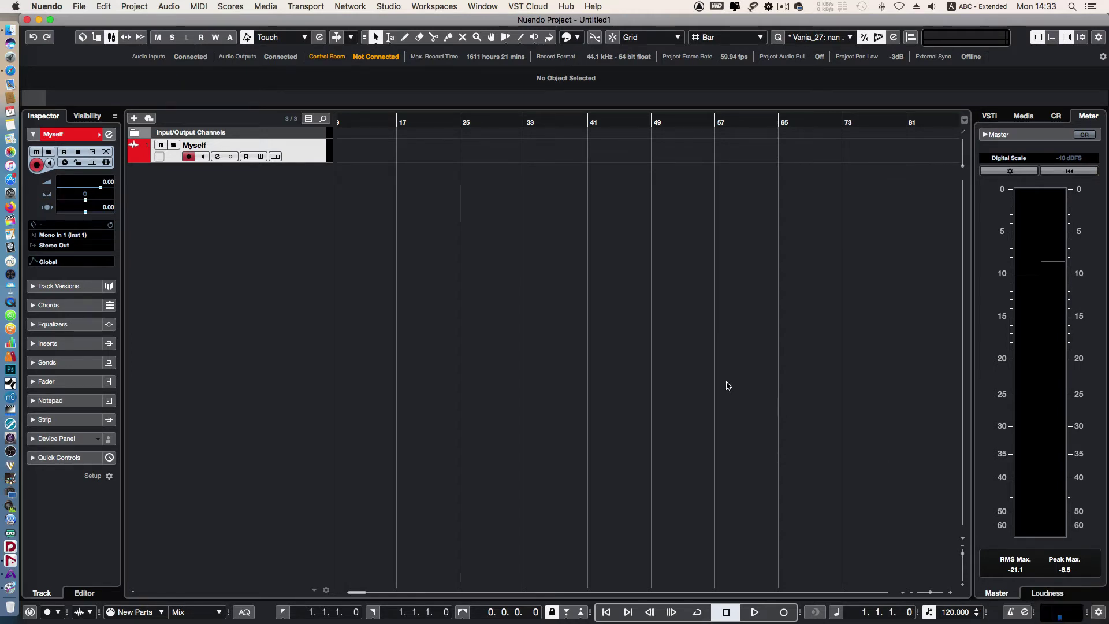
- Turn on input monitoring for the Myself track and record a test take from bar 1 to about bar 4
{"action": "left_click", "coordinate": [201, 158]}
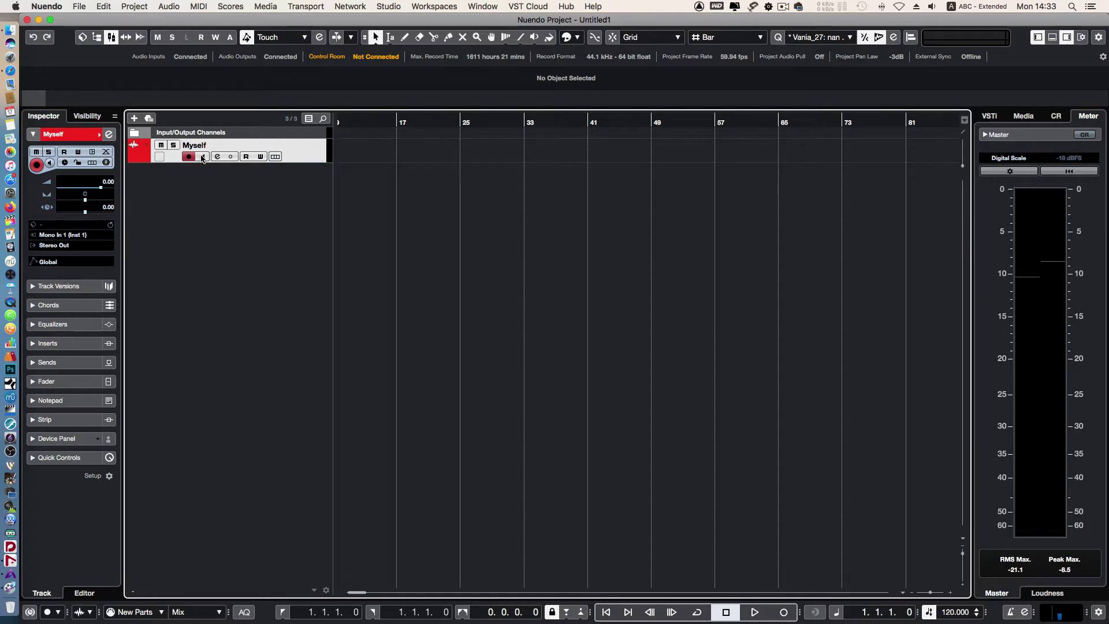
{"action": "left_click", "coordinate": [202, 157]}
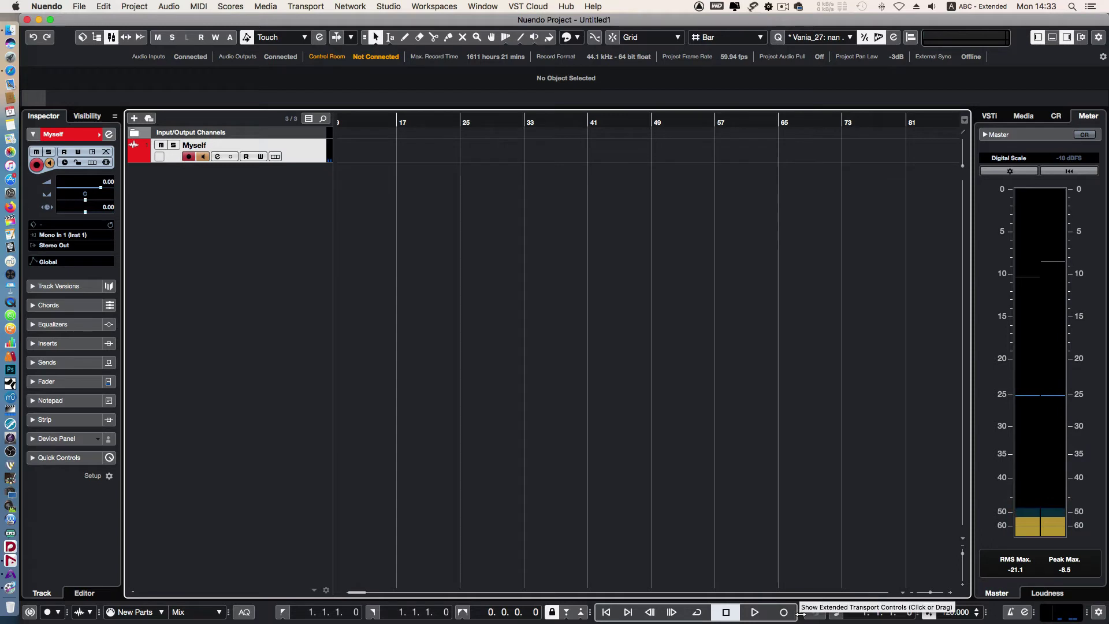
{"action": "left_click", "coordinate": [783, 613]}
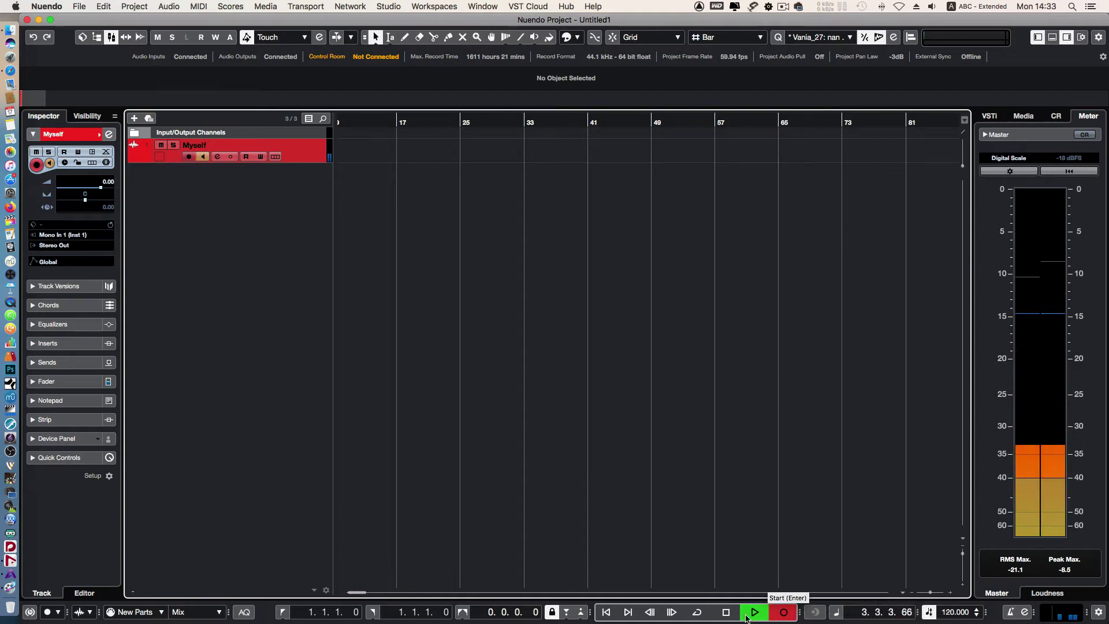
{"action": "left_click", "coordinate": [726, 612]}
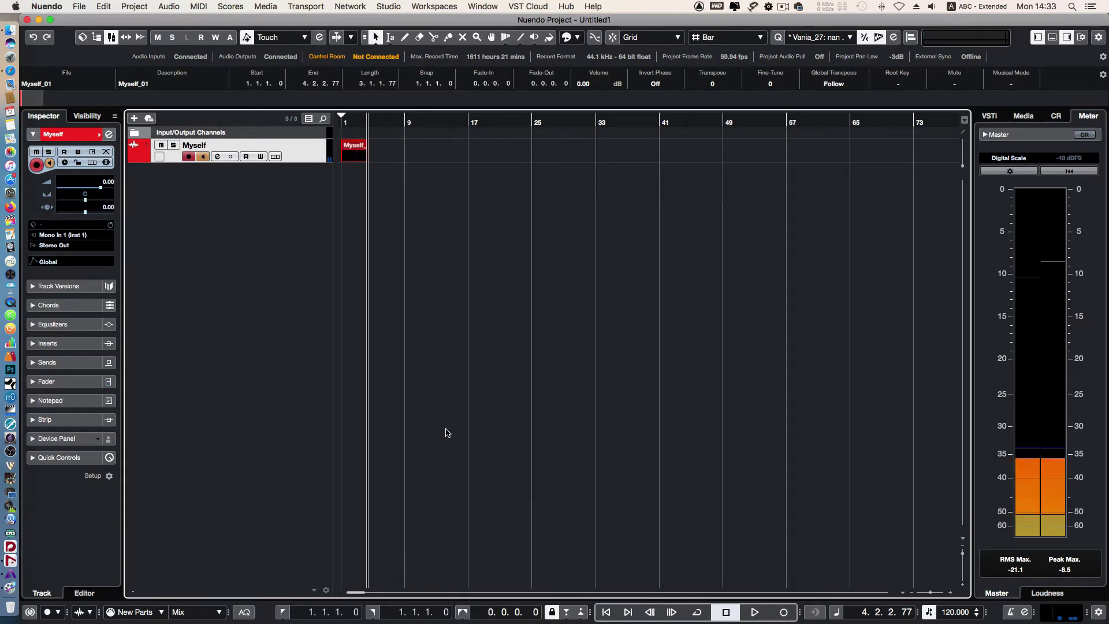
- Play back the test take from its beginning with input monitoring on
{"action": "left_click", "coordinate": [343, 120]}
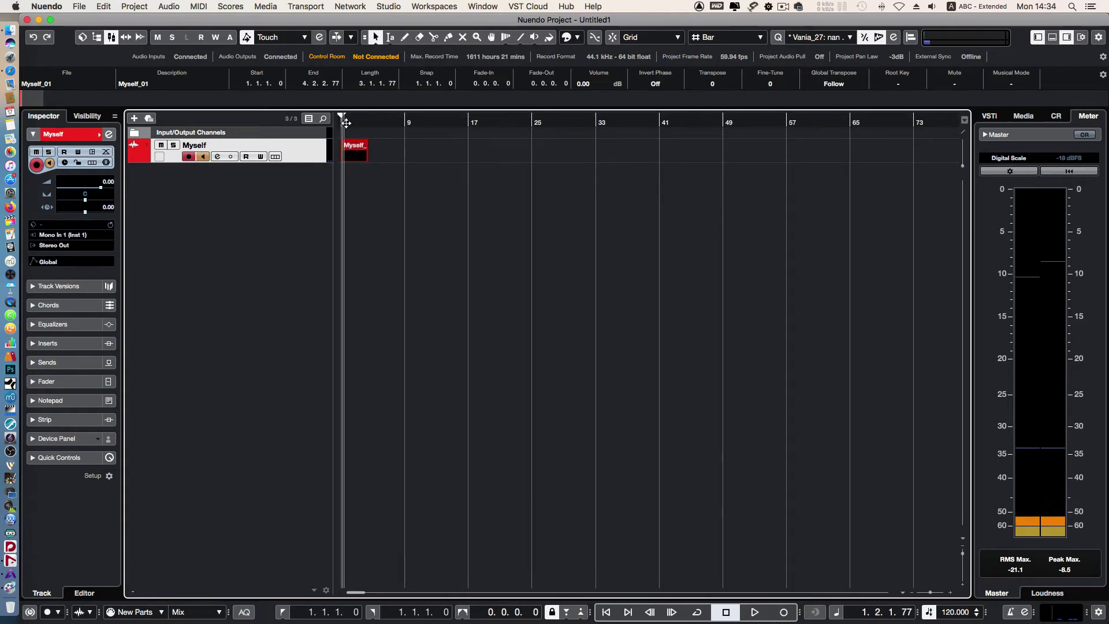
{"action": "left_click", "coordinate": [364, 178]}
{"action": "key", "text": "space"}
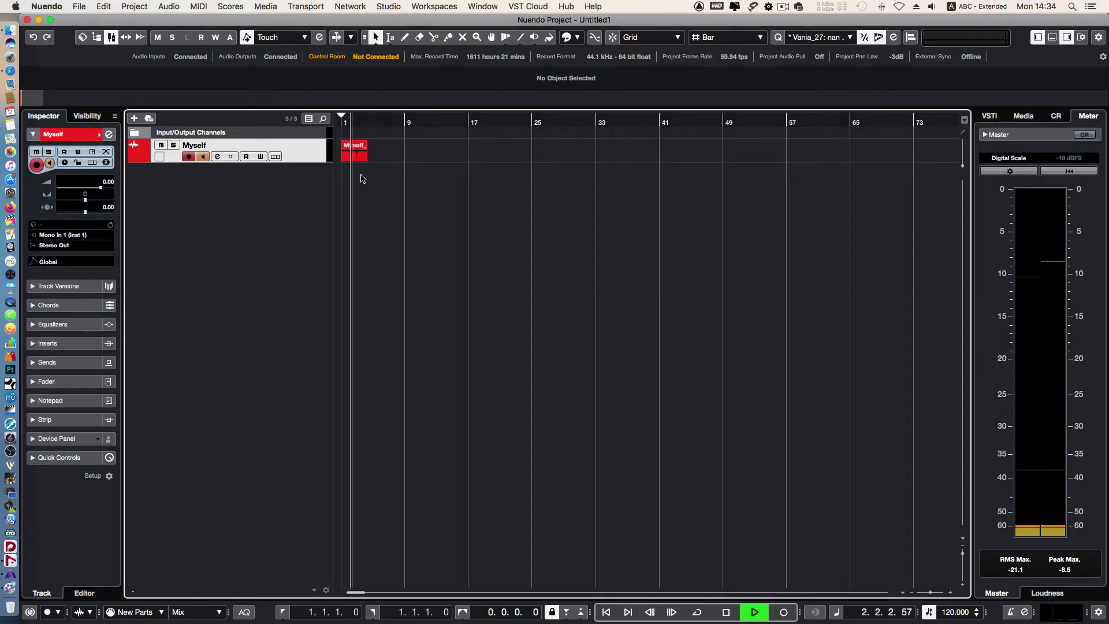
{"action": "key", "text": "space"}
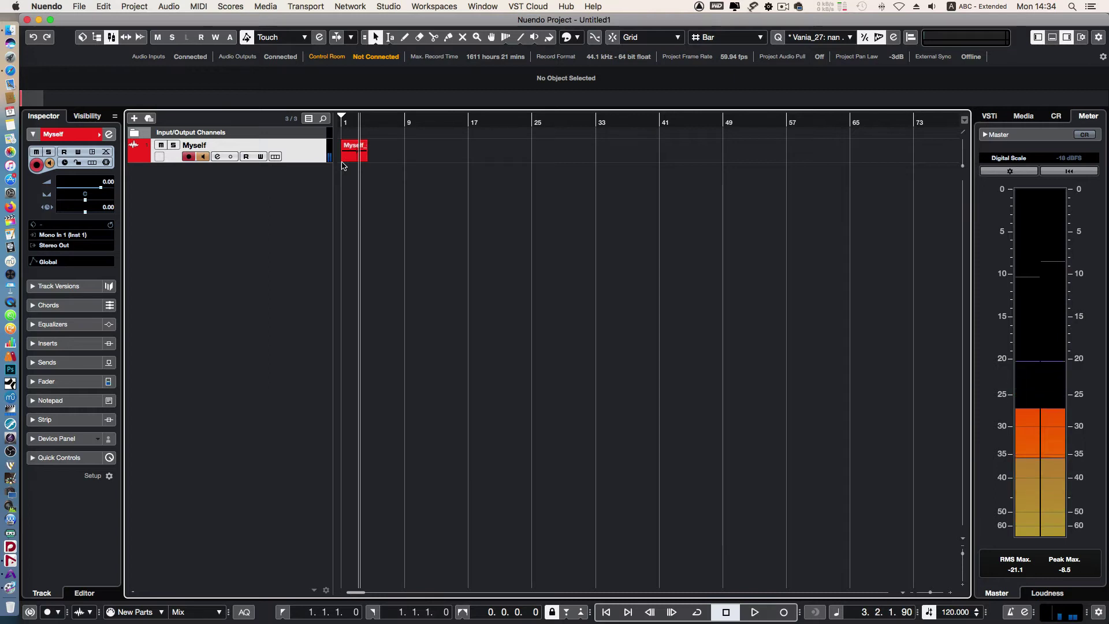
- Turn off input monitoring on the Myself track and play the test take again from its beginning
{"action": "left_click", "coordinate": [203, 157]}
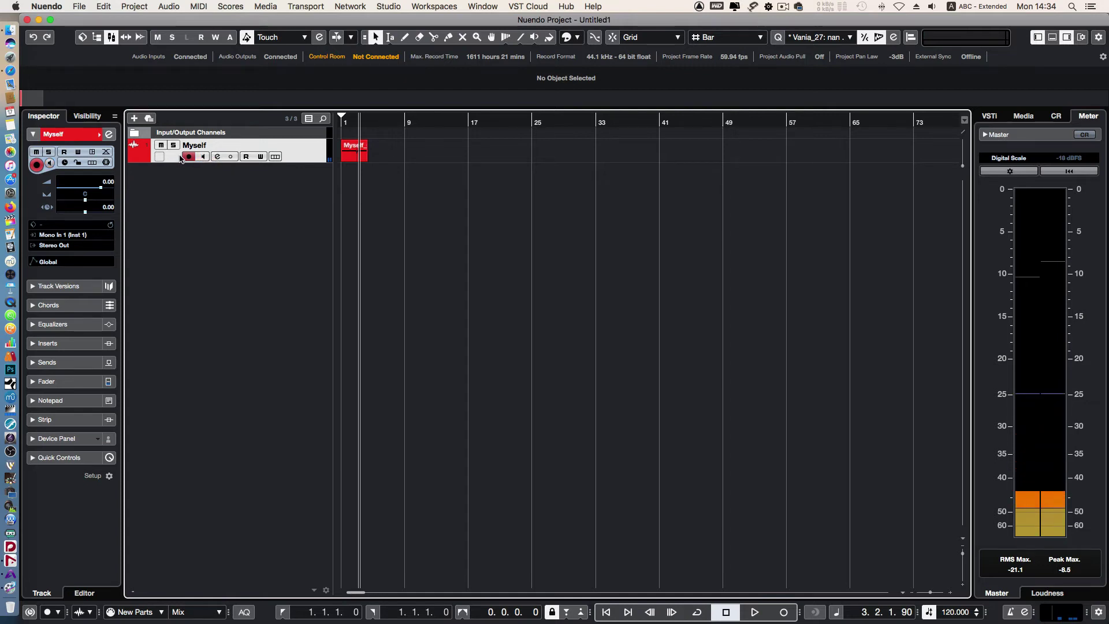
{"action": "left_click", "coordinate": [346, 120]}
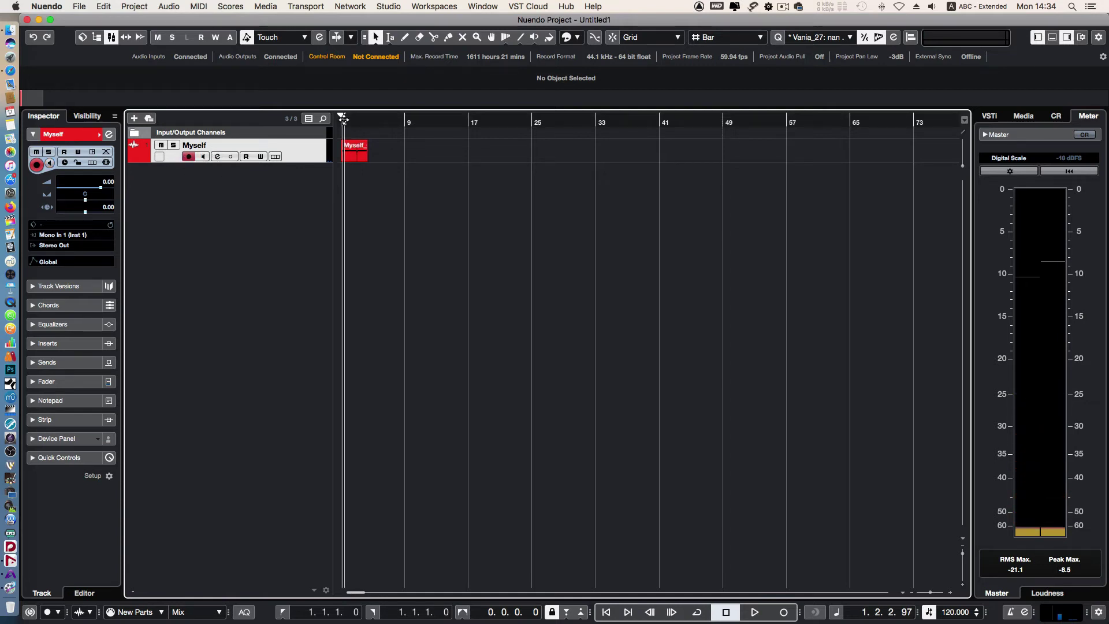
{"action": "key", "text": "space"}
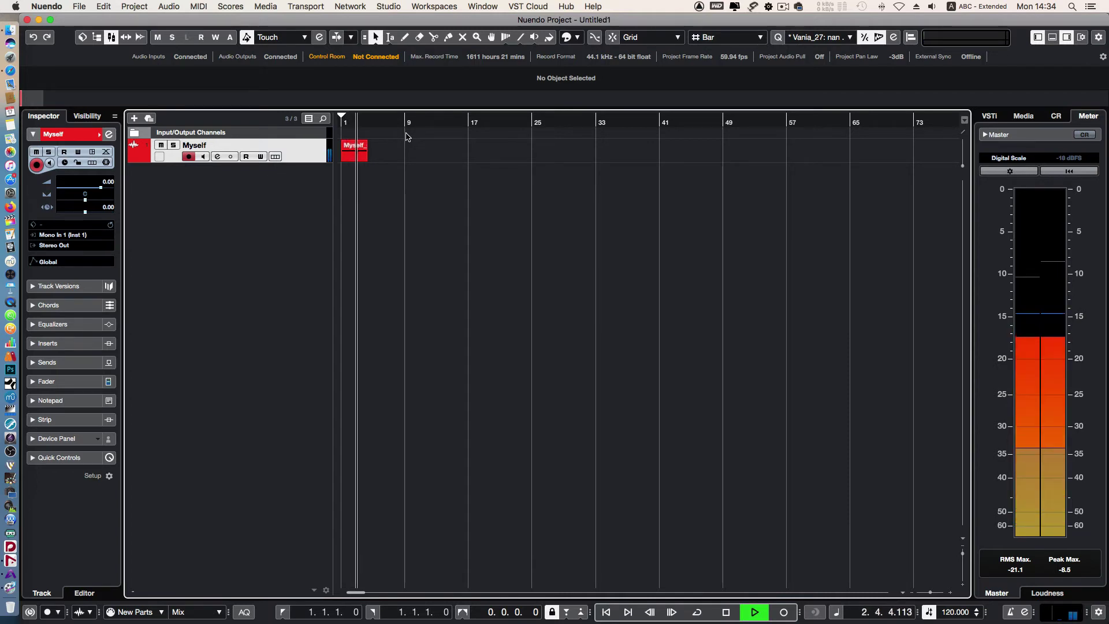
{"action": "key", "text": "space"}
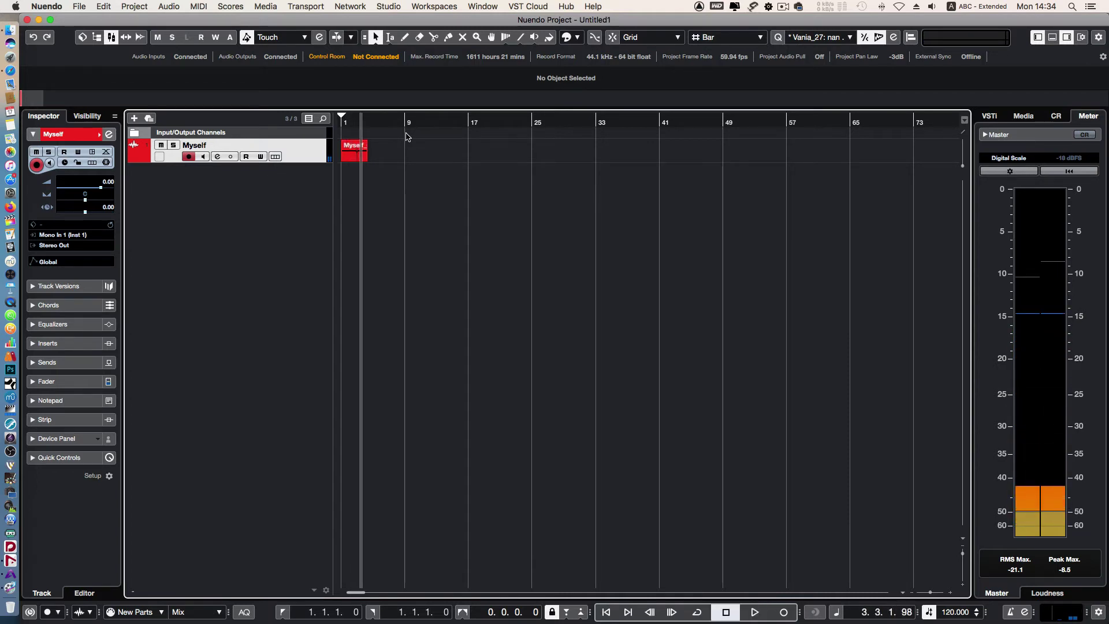
- Delete the test take from the Myself track and return the playhead to the project start
{"action": "left_click", "coordinate": [354, 152]}
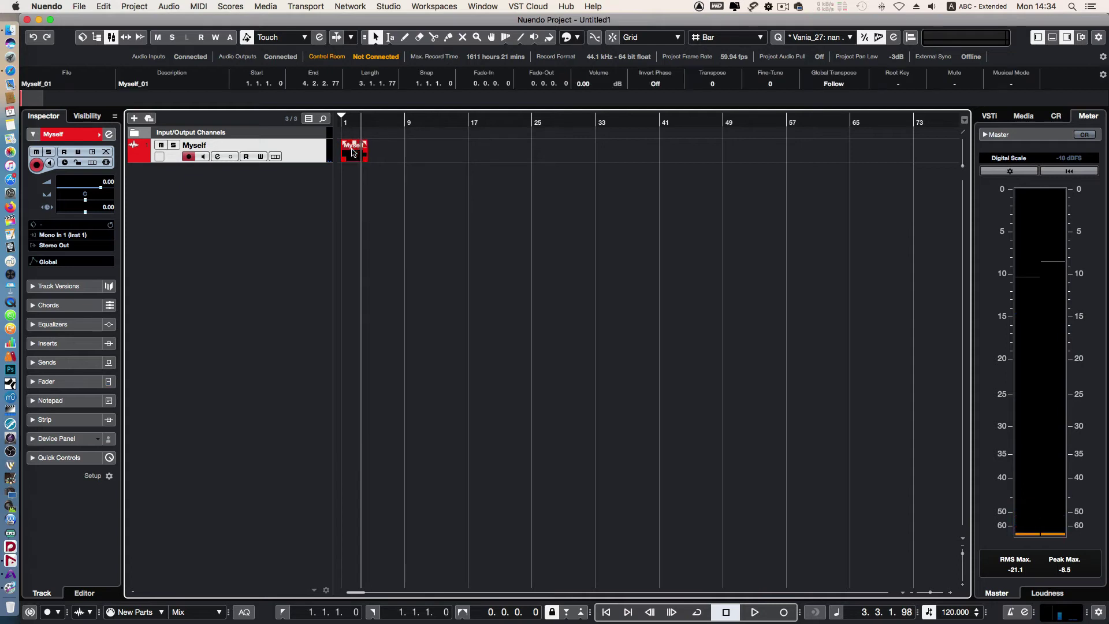
{"action": "key", "text": "Delete"}
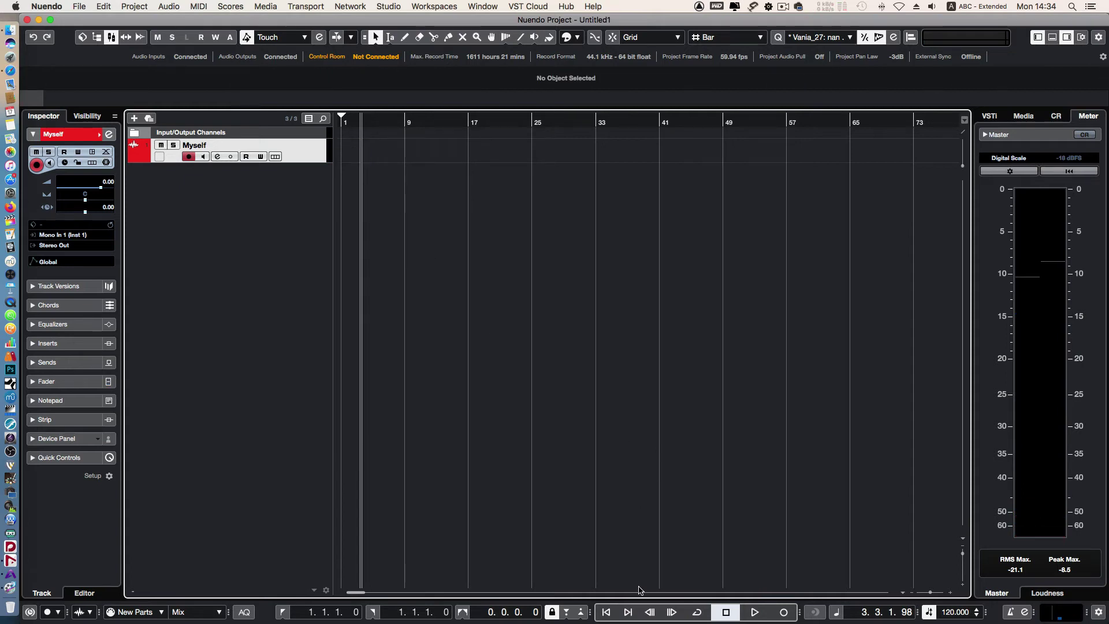
{"action": "left_click", "coordinate": [606, 613]}
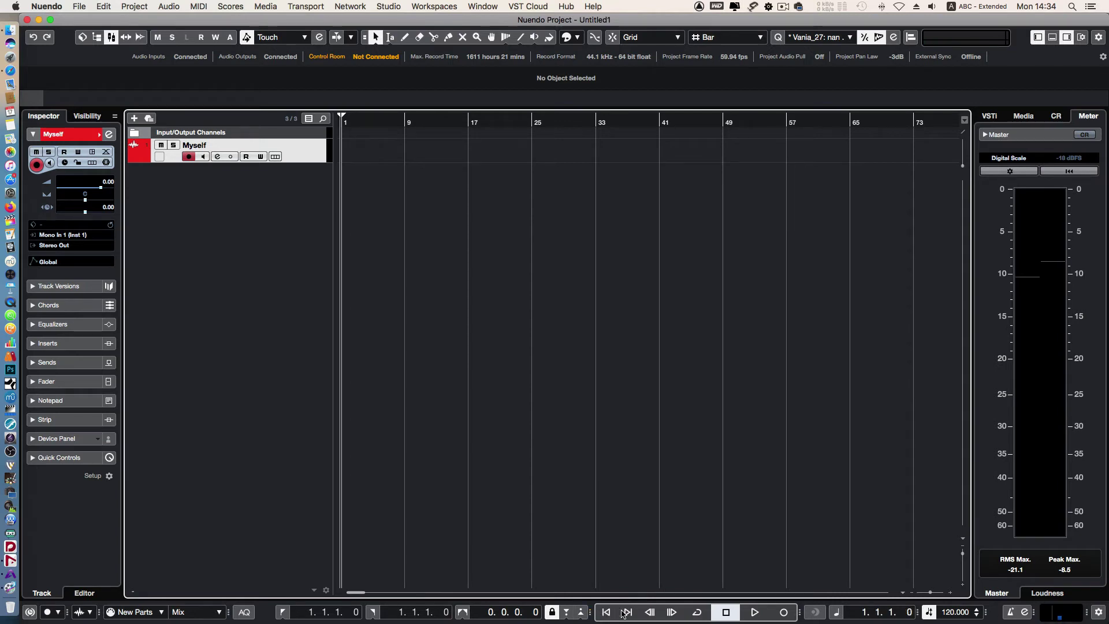
- Activate the metronome click and set the project tempo to 99 BPM
{"action": "left_click", "coordinate": [1010, 614]}
{"action": "left_click", "coordinate": [1009, 615]}
{"action": "left_click", "coordinate": [1009, 615]}
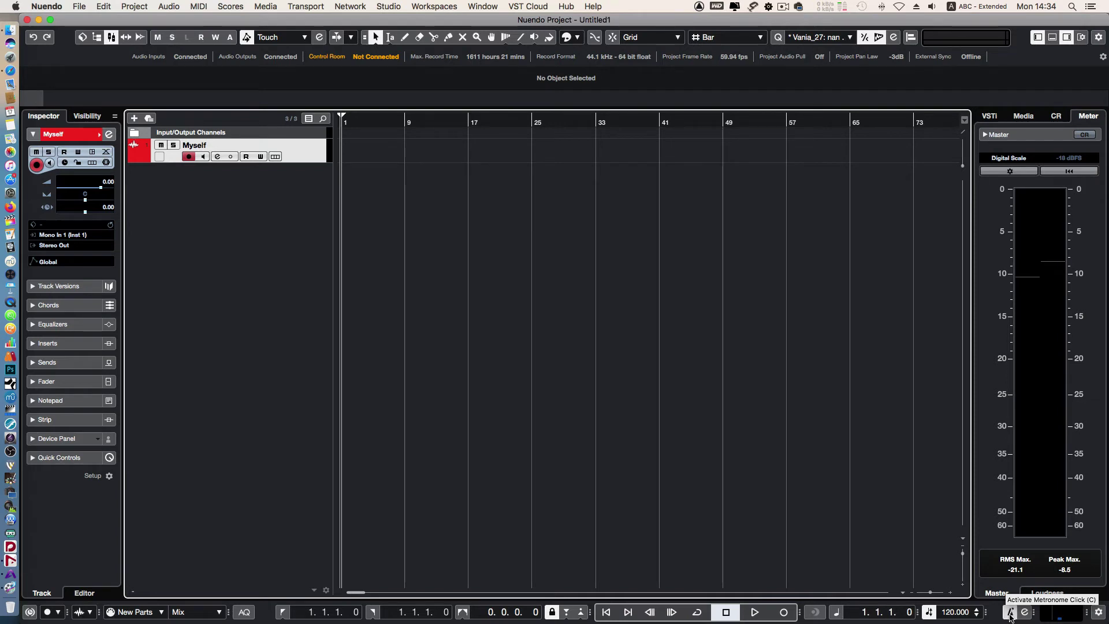
{"action": "double_click", "coordinate": [946, 615]}
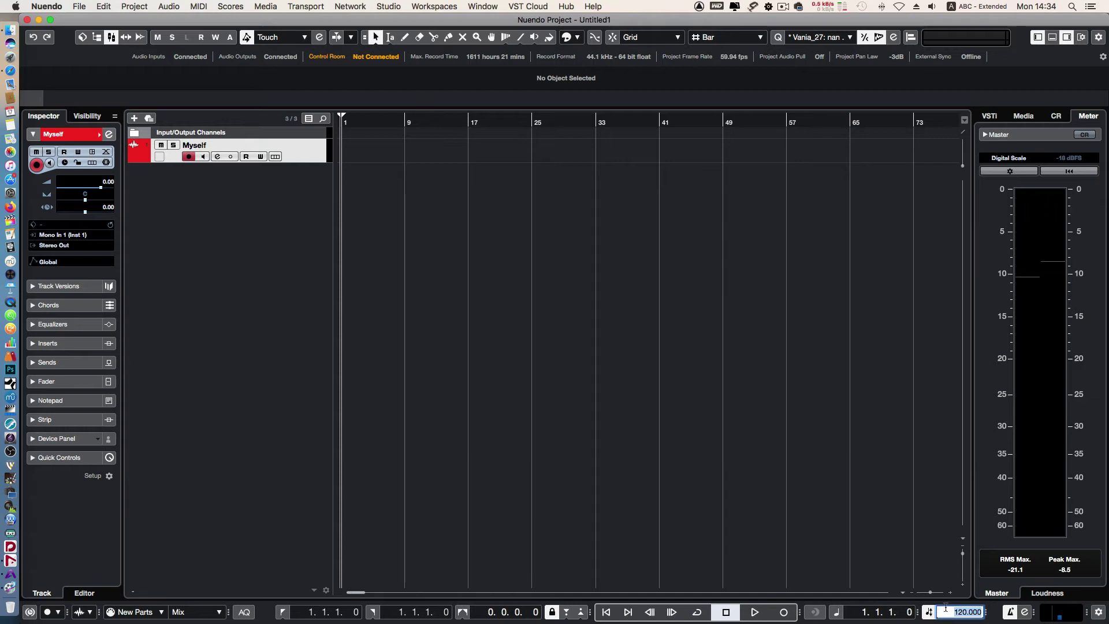
{"action": "type", "text": "1"}
{"action": "key", "text": "Return"}
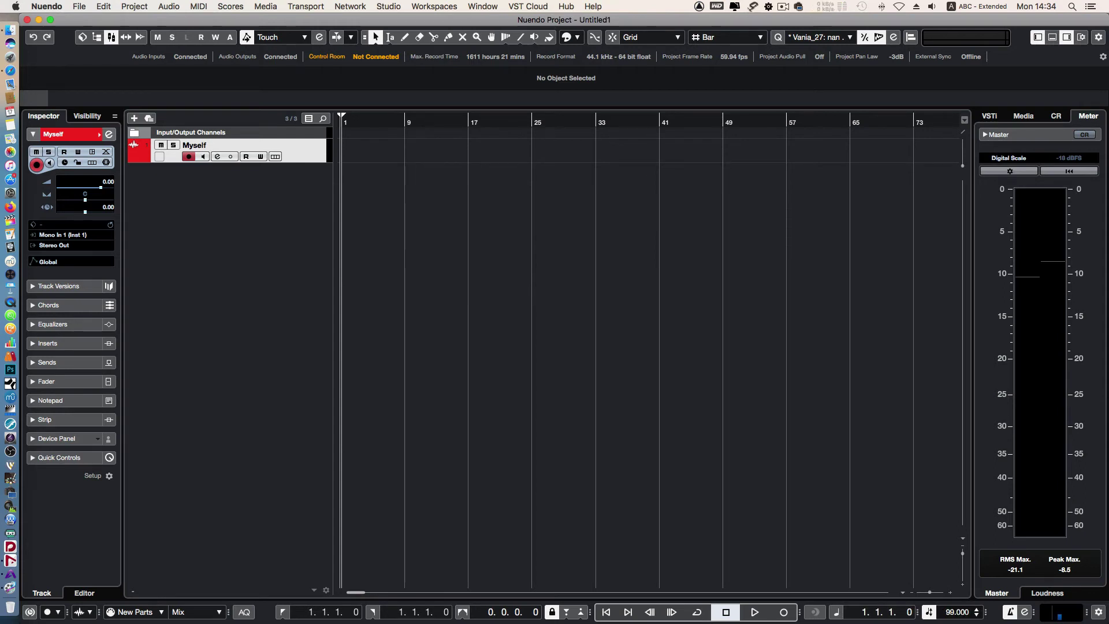
- Record a new take on the Myself track from bar 1 to about bar 5
{"action": "key", "text": "KP_Multiply"}
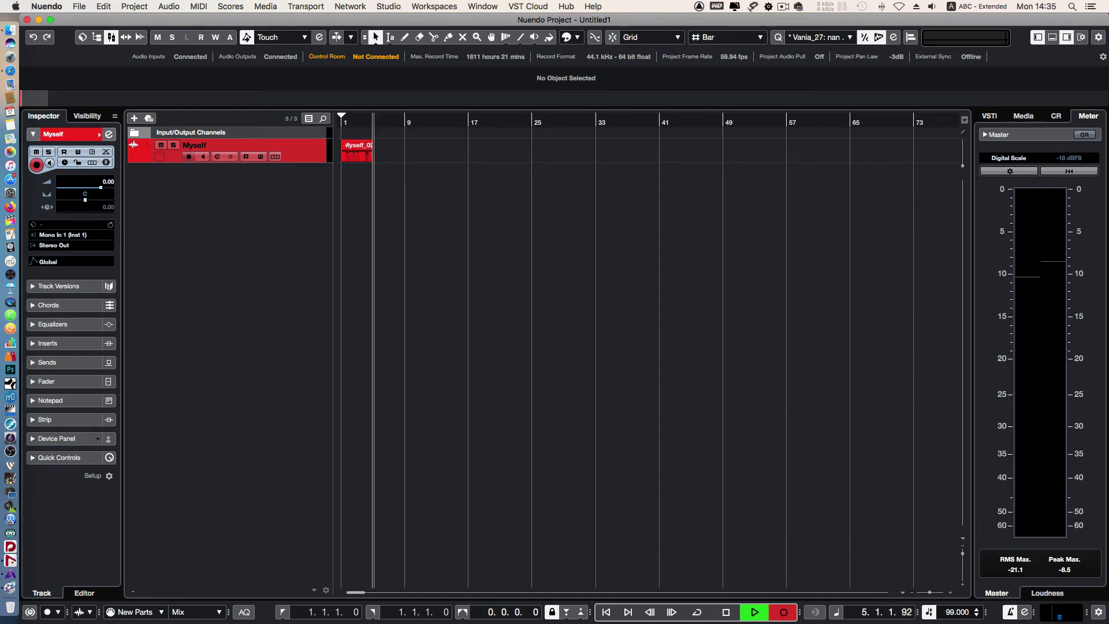
{"action": "key", "text": "space"}
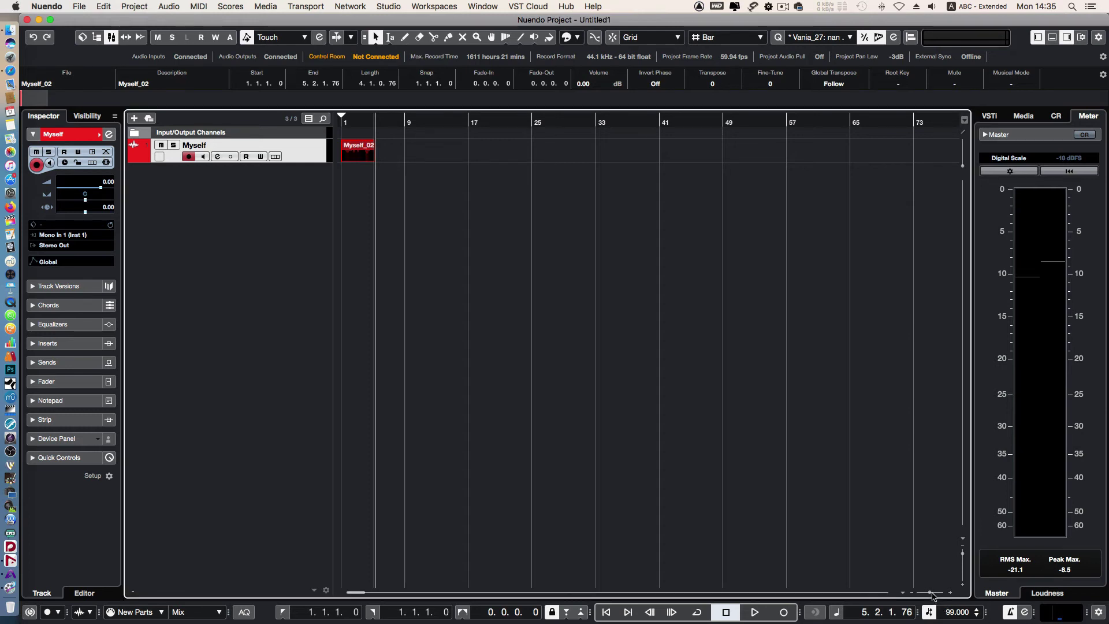
{"action": "left_click_drag", "start_coordinate": [931, 593], "coordinate": [932, 593]}
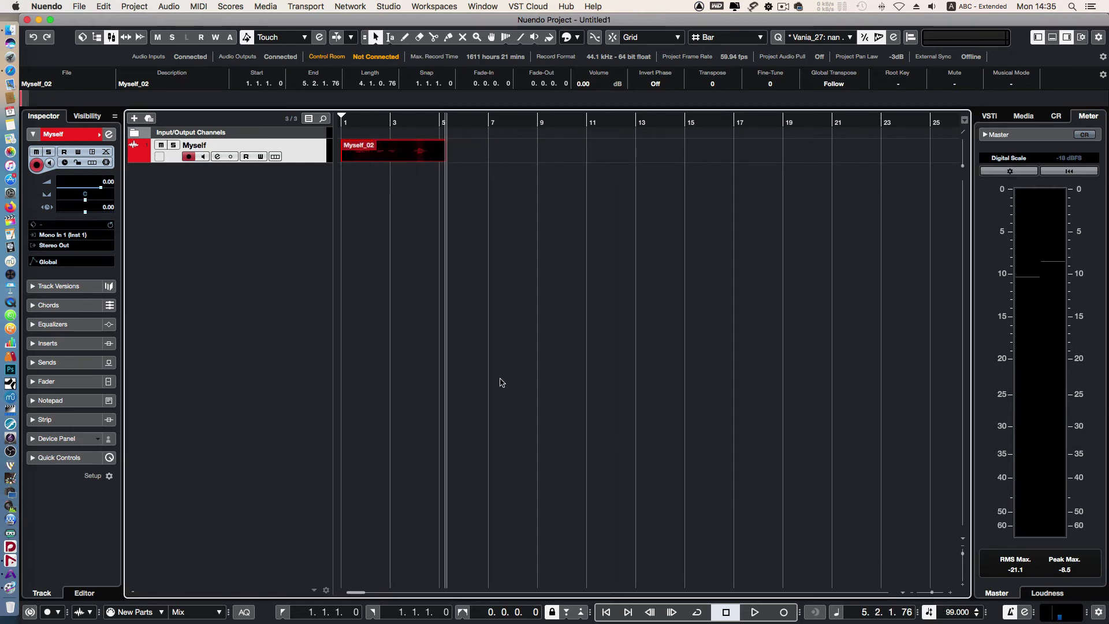
- Play back the recorded take on the Myself track from the project start
{"action": "left_click", "coordinate": [369, 213]}
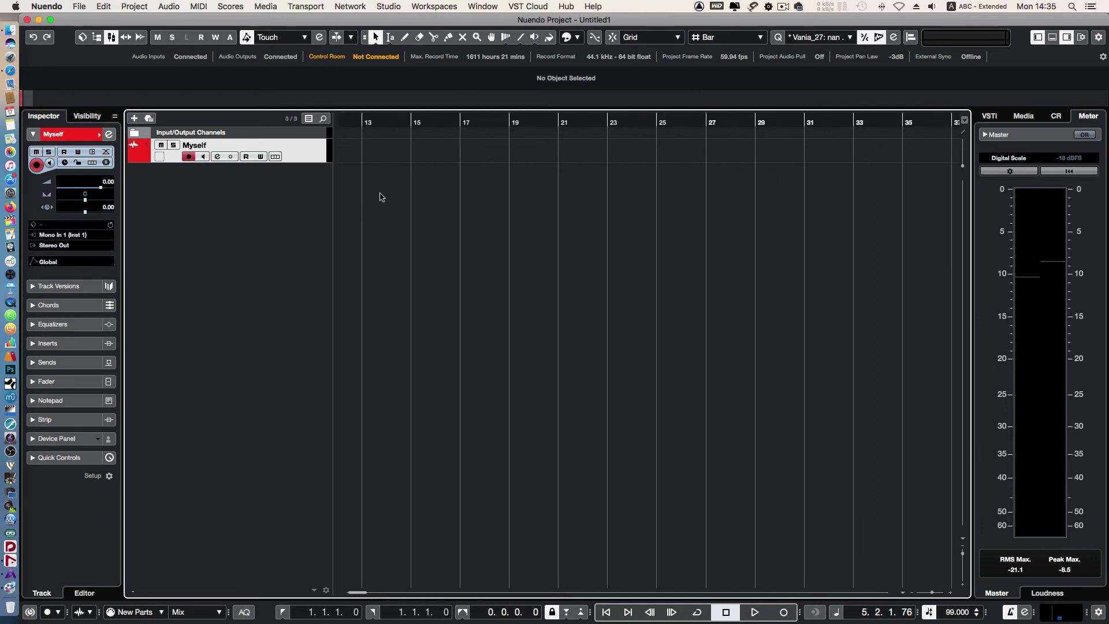
{"action": "left_click", "coordinate": [344, 123]}
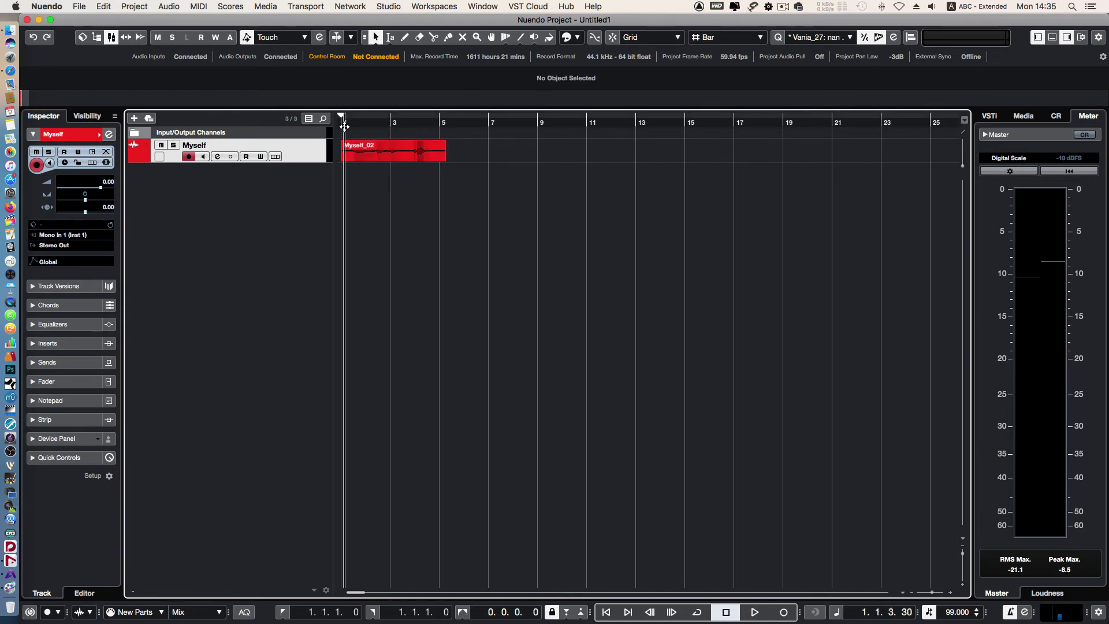
{"action": "key", "text": "space"}
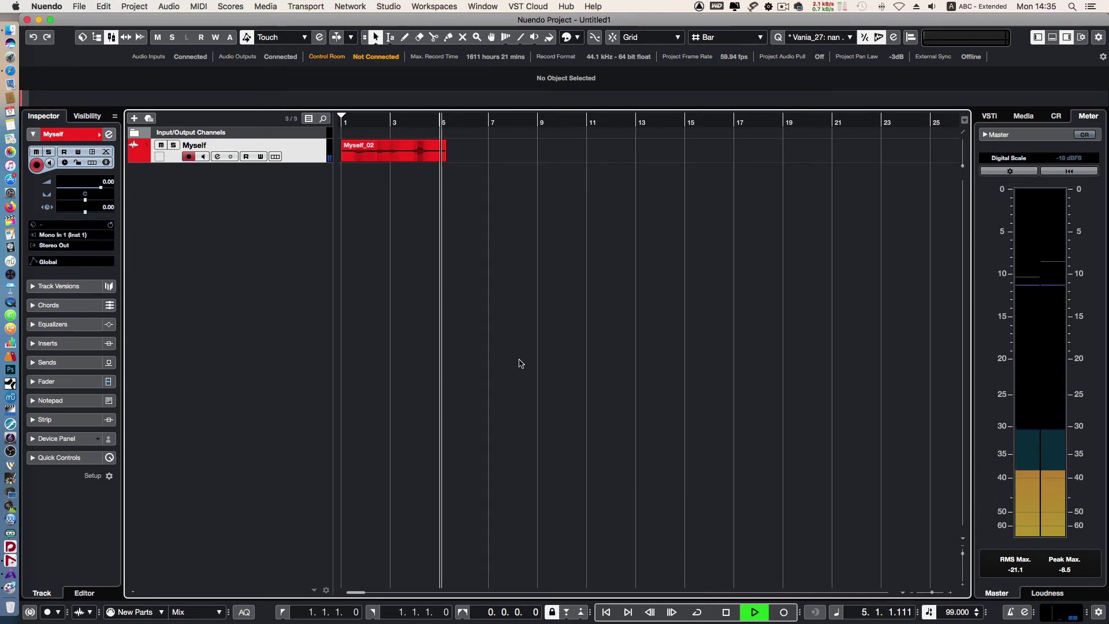
{"action": "key", "text": "space"}
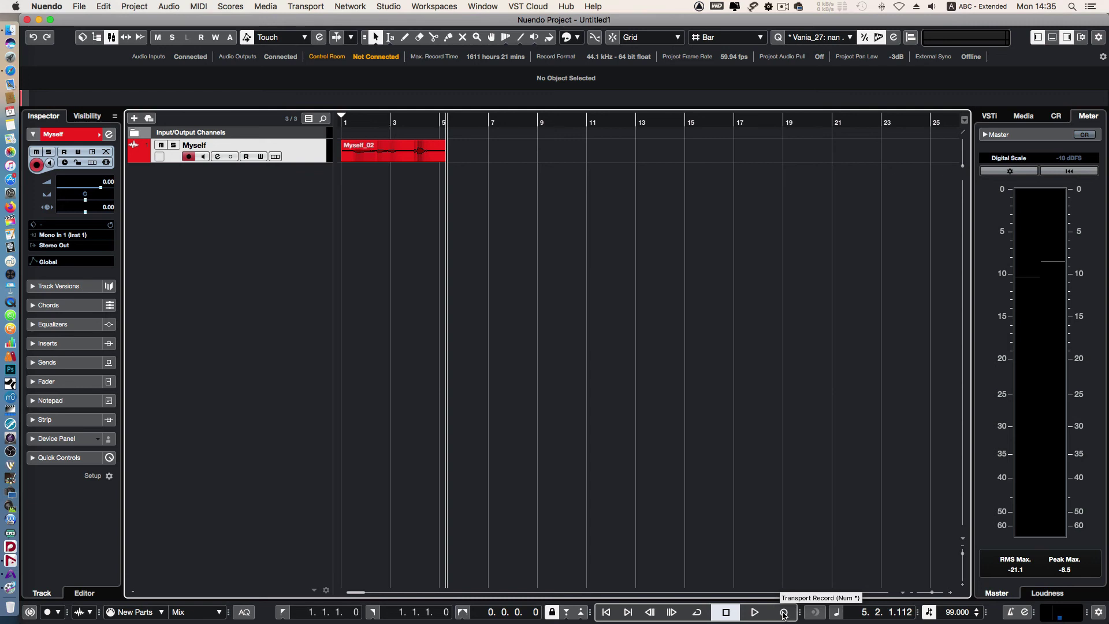
- Record another take on the Myself track from bar 5, punch out during bar 6 and stop the transport at about bar 7
{"action": "left_click", "coordinate": [783, 614]}
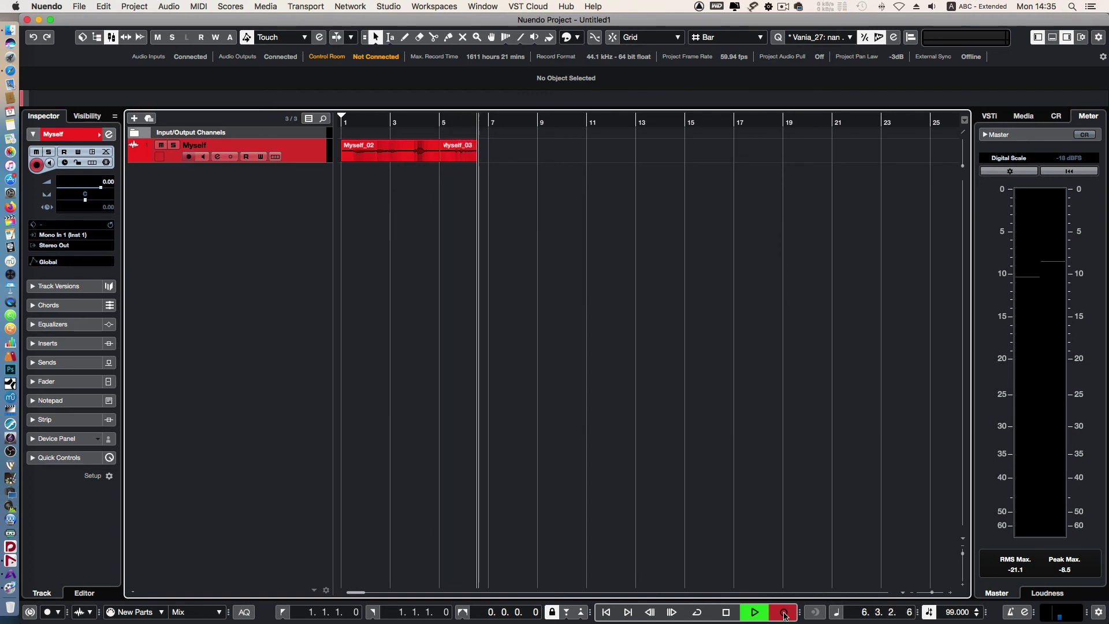
{"action": "left_click", "coordinate": [784, 614]}
{"action": "key", "text": "space"}
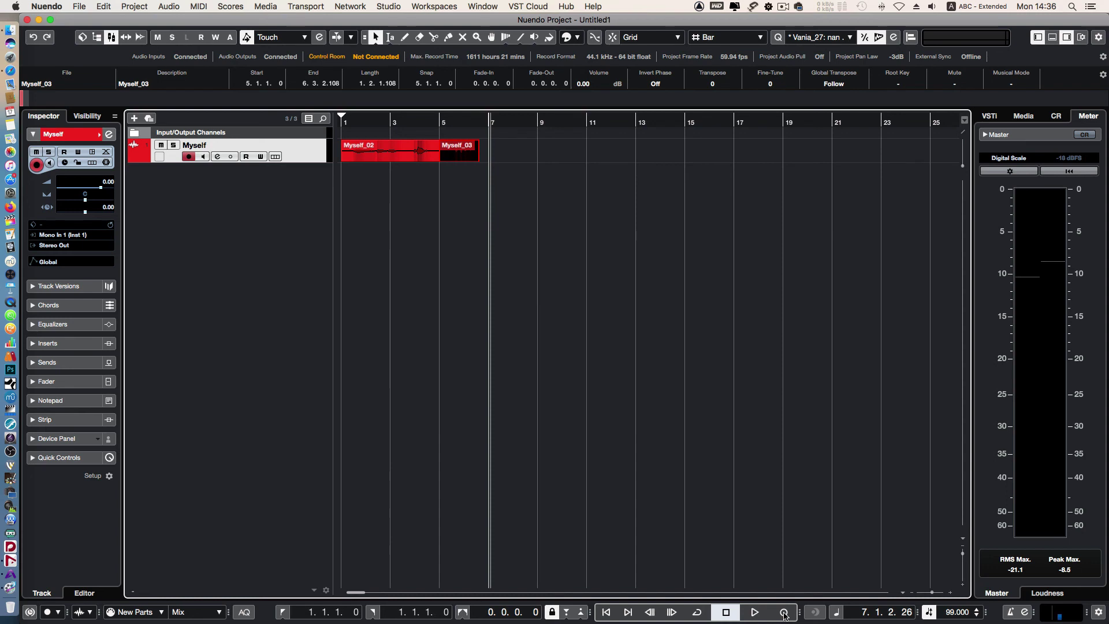
- Return the playhead to bar 5, then move it to the end of the last take and deselect the clip
{"action": "left_click", "coordinate": [726, 613]}
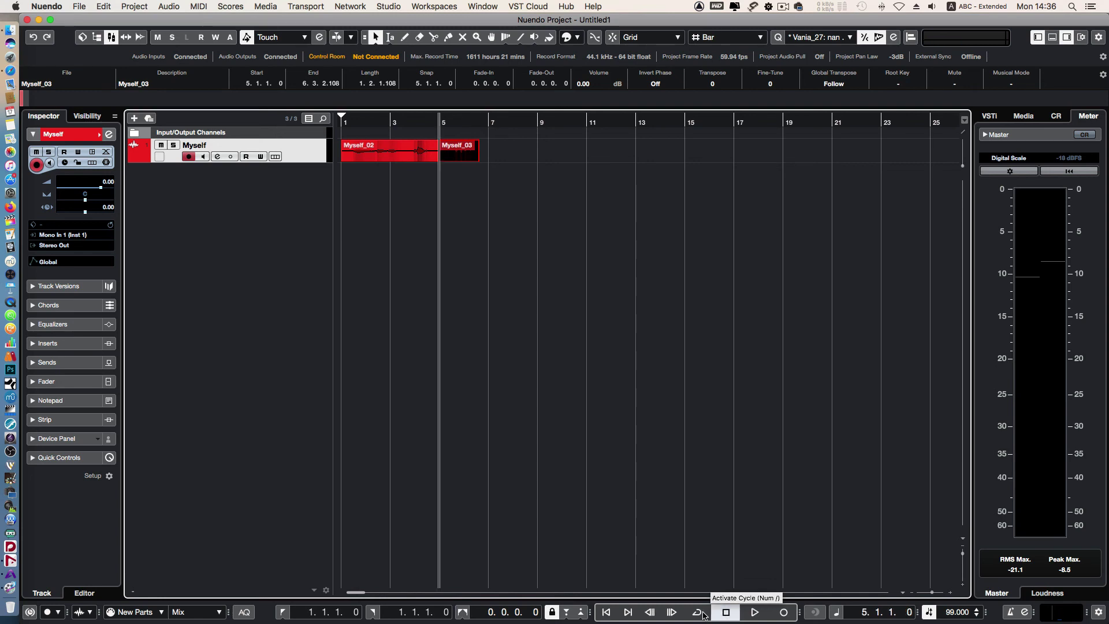
{"action": "left_click", "coordinate": [628, 613]}
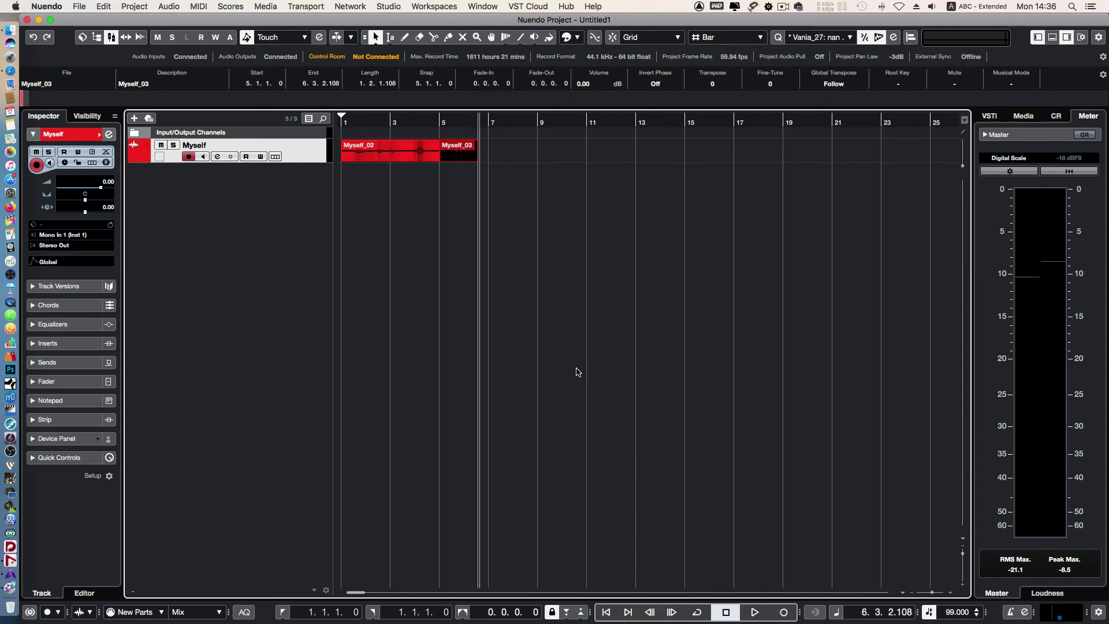
{"action": "left_click", "coordinate": [421, 249]}
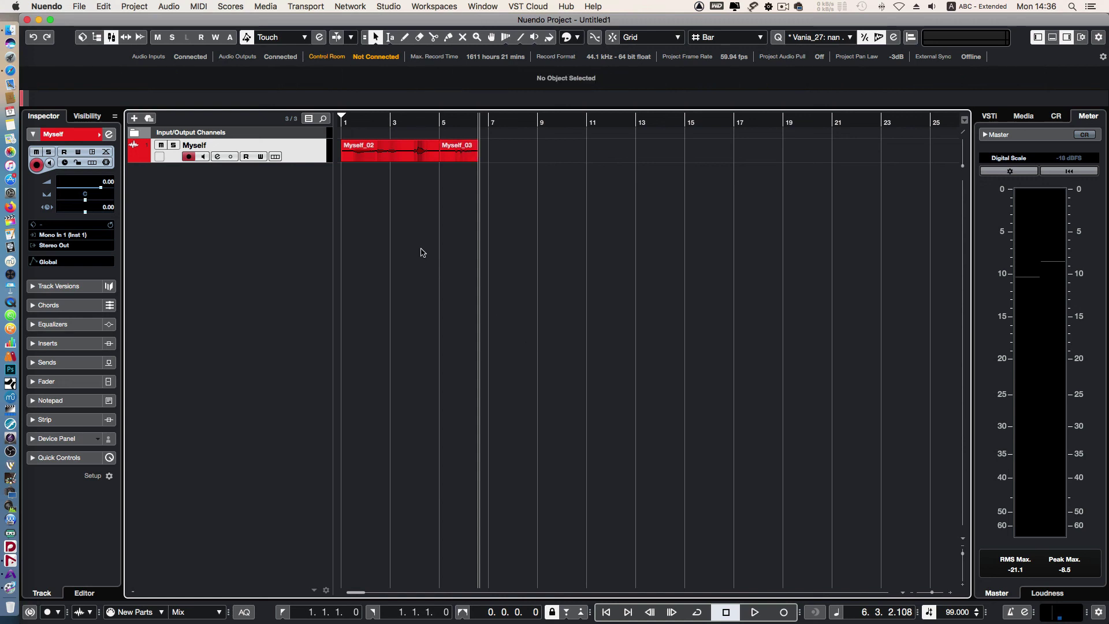